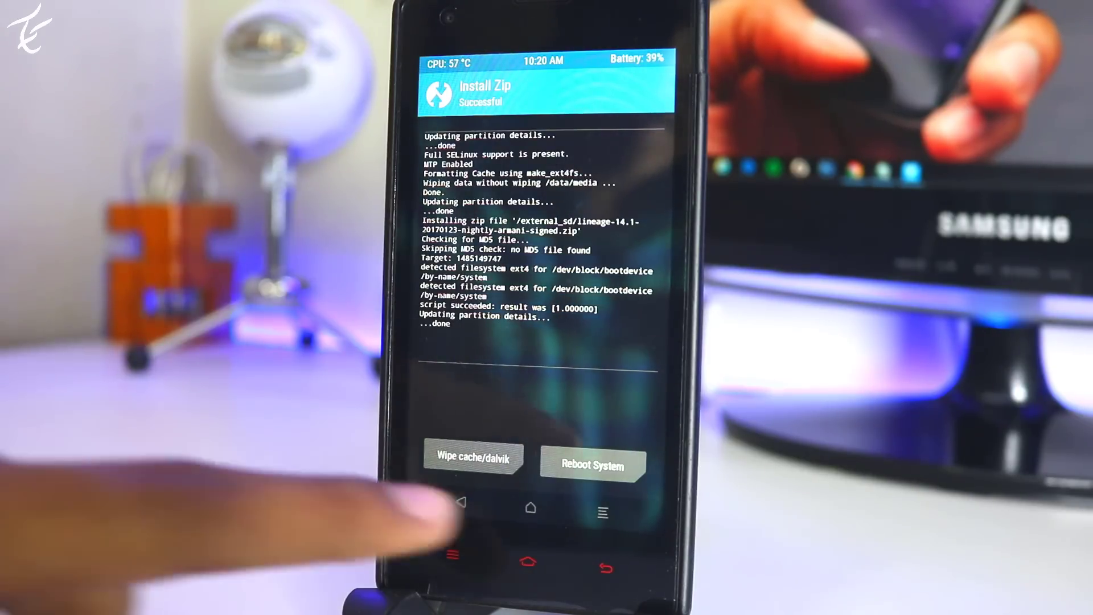
Reboot from the TWRP install-complete screen into the newly flashed LineageOS 14.1.
left_click(592, 464)
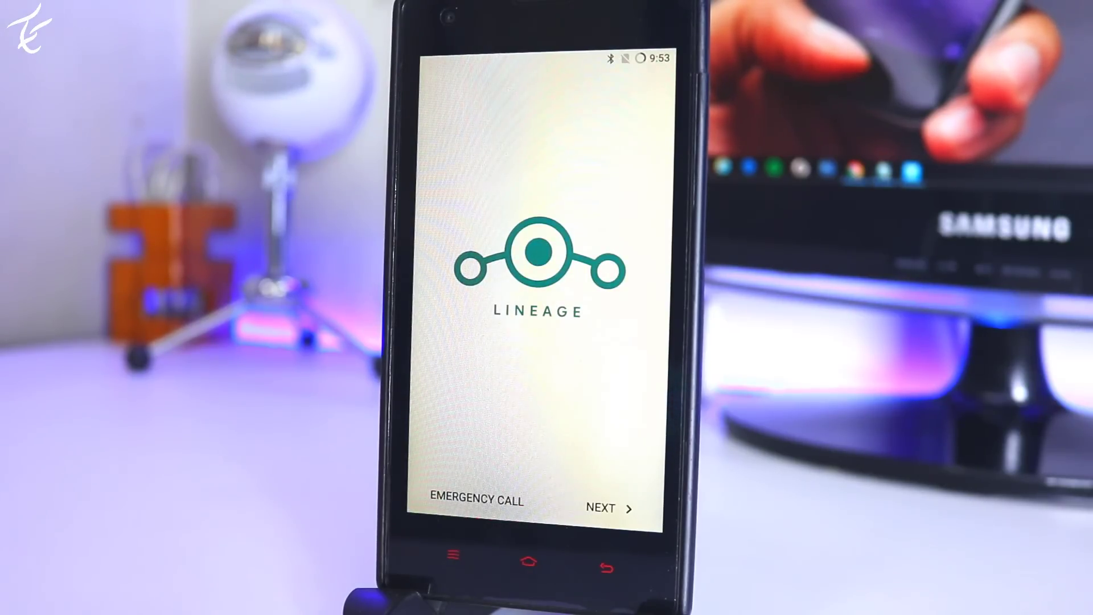
Pass Welcome, English (United States), connected Wi-Fi and mobile data, skipping screen-lock protection.
left_click(608, 508)
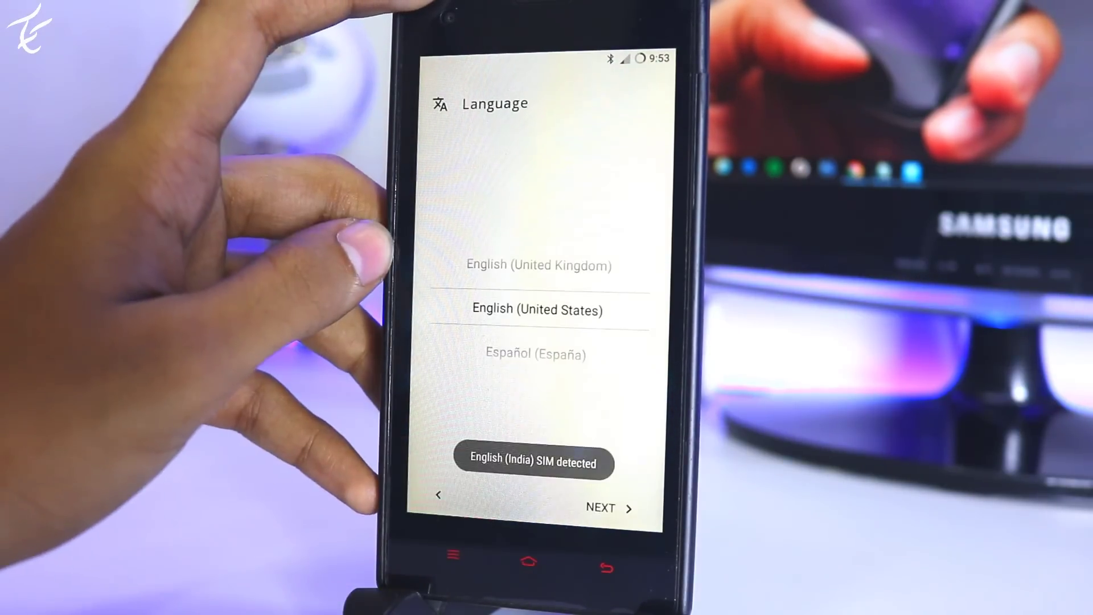
left_click(601, 508)
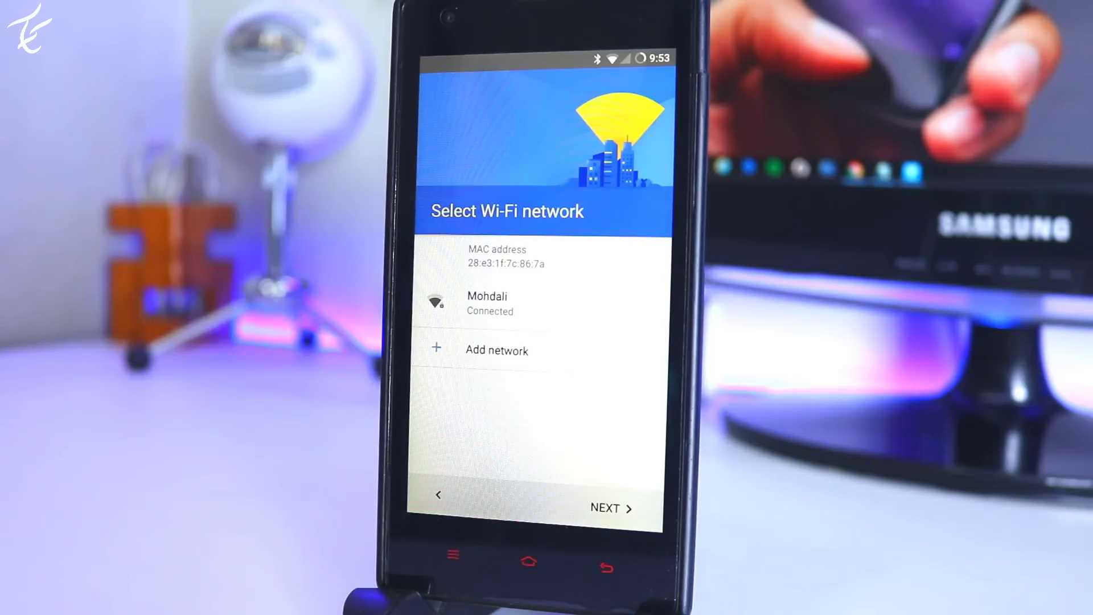
left_click(608, 508)
left_click(609, 507)
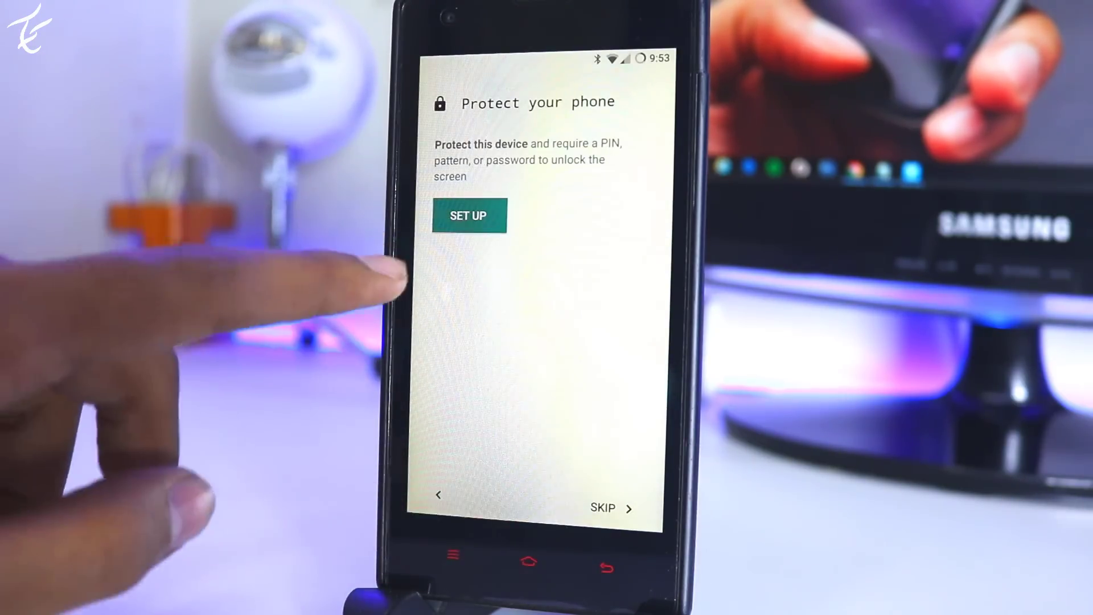
left_click(602, 507)
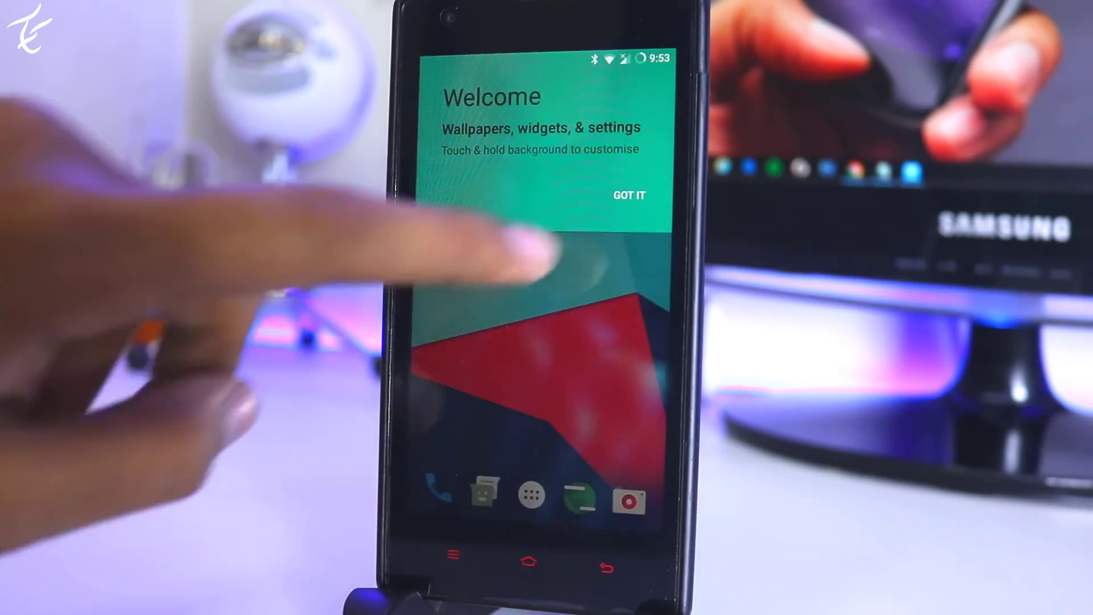
Dismiss the LineageOS welcome message shown after setup.
left_click(627, 191)
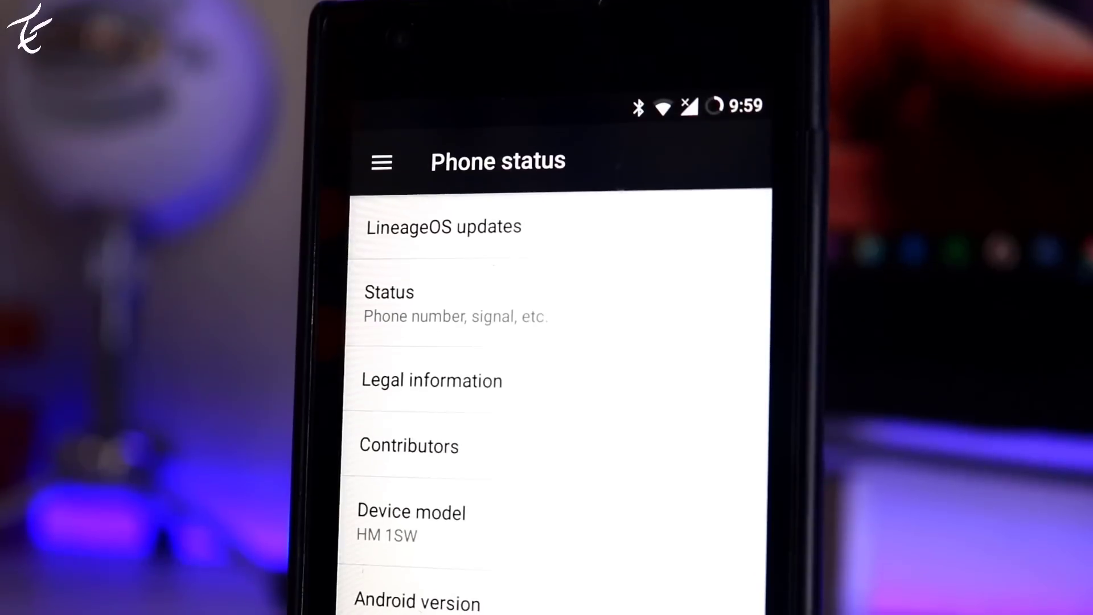